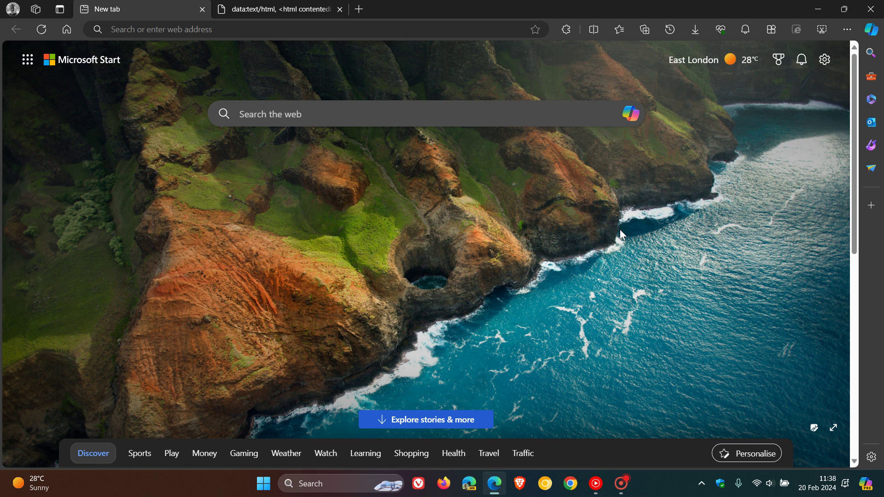
# Toggle the Copilot panel, then select the line 'Rewrite with Copilot hits Microsoft Edge stable'.
pyautogui.click(871, 29)
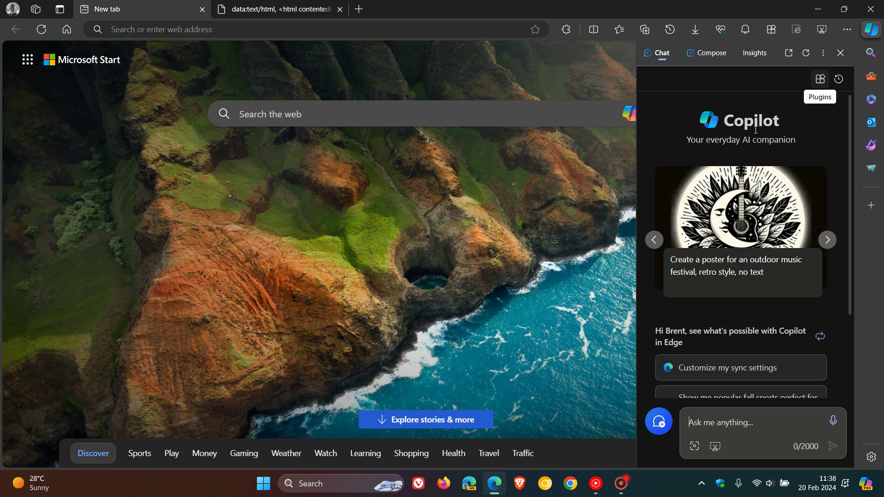
pyautogui.scroll(-3, 757, 193)
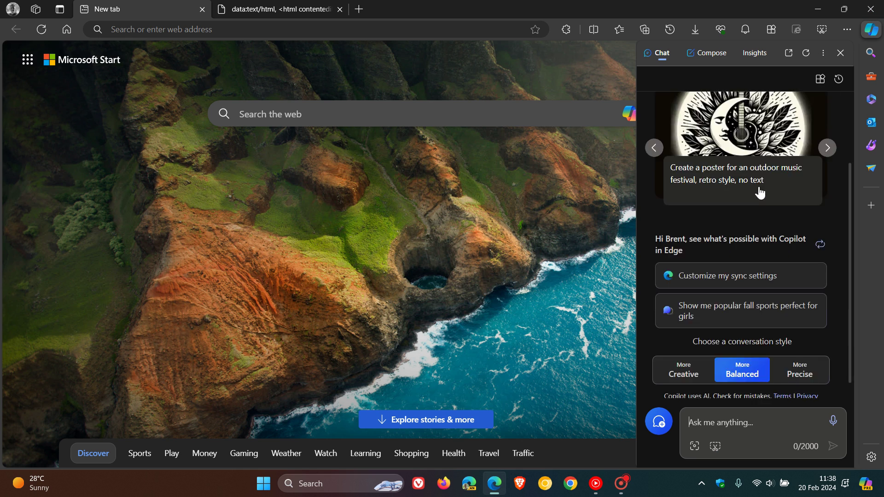
pyautogui.scroll(3, 758, 192)
pyautogui.click(839, 53)
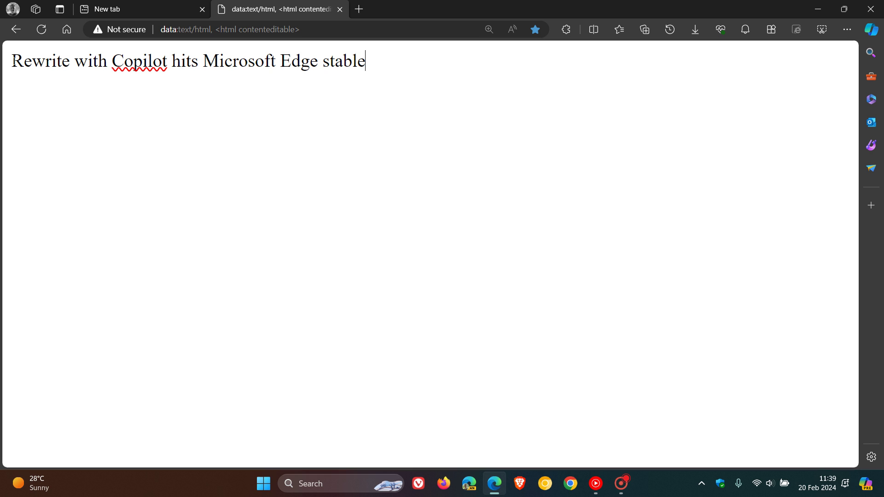
pyautogui.press('Home')
pyautogui.hotkey('shift', 'Right')
pyautogui.hotkey('shift', 'Right')
pyautogui.hotkey('shift', 'Right')
pyautogui.moveTo(44, 61); pyautogui.dragTo(365, 62)
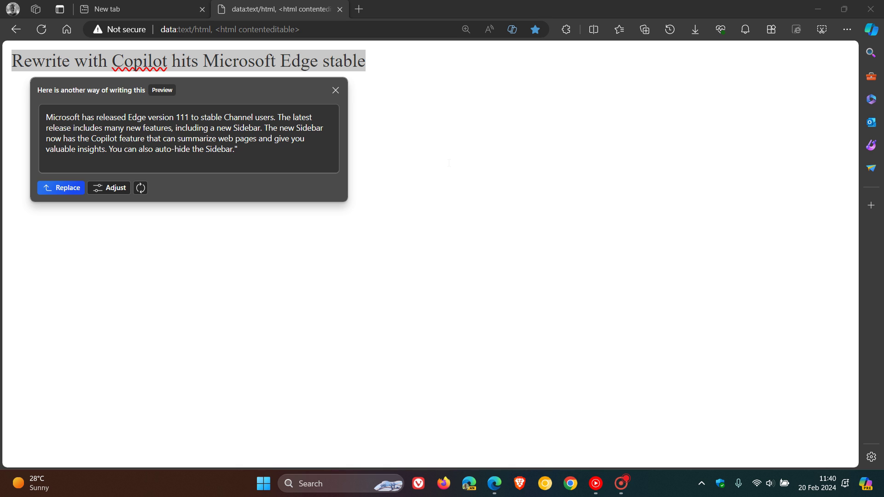
# In the rewrite's Adjust options, pick Enthusiastic tone, Ideas format and Medium length.
pyautogui.click(70, 193)
pyautogui.click(110, 188)
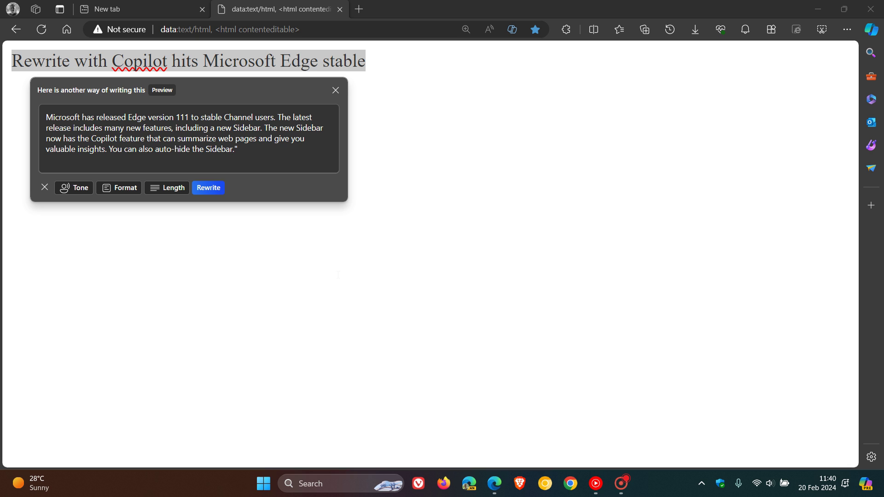
pyautogui.click(80, 188)
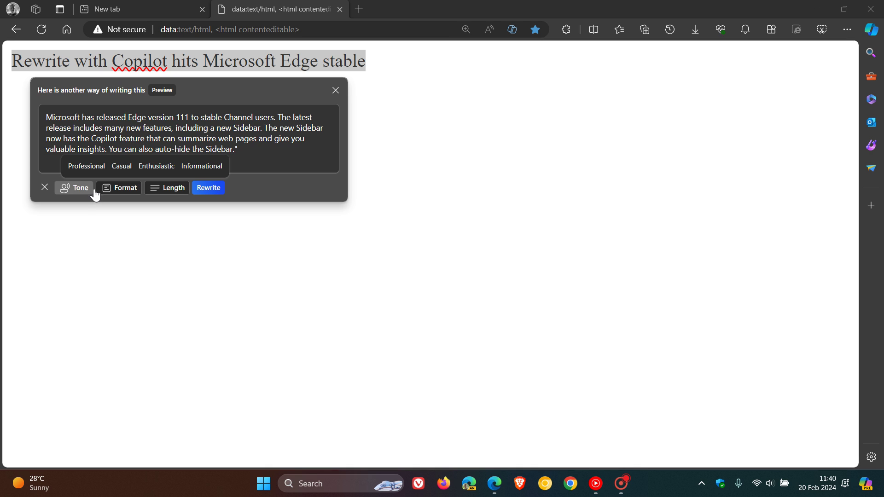
pyautogui.click(156, 166)
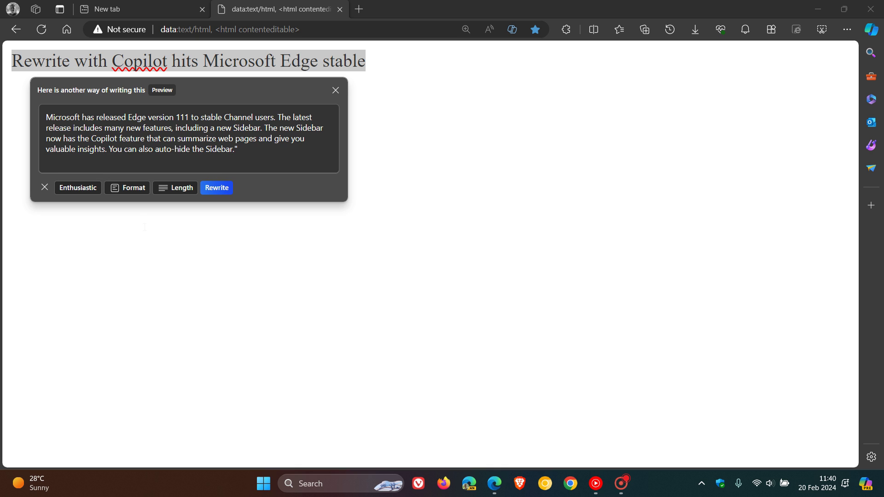
pyautogui.click(131, 191)
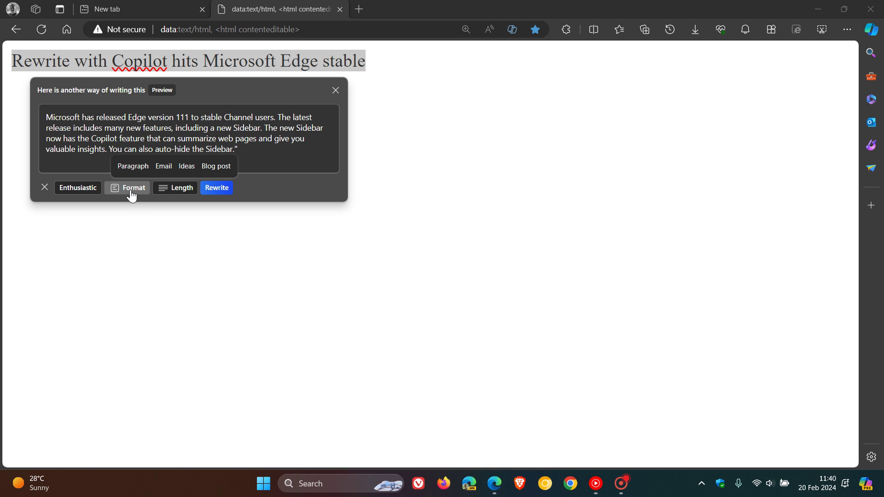
pyautogui.click(186, 166)
pyautogui.click(160, 188)
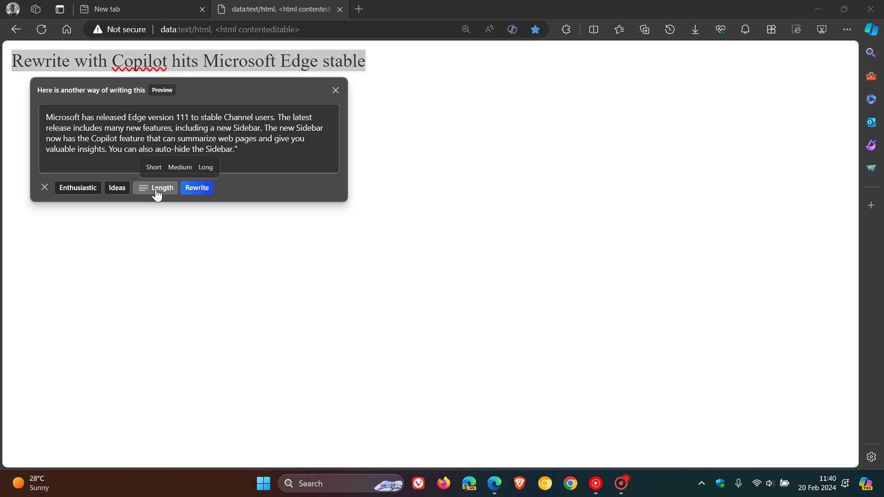
pyautogui.click(182, 167)
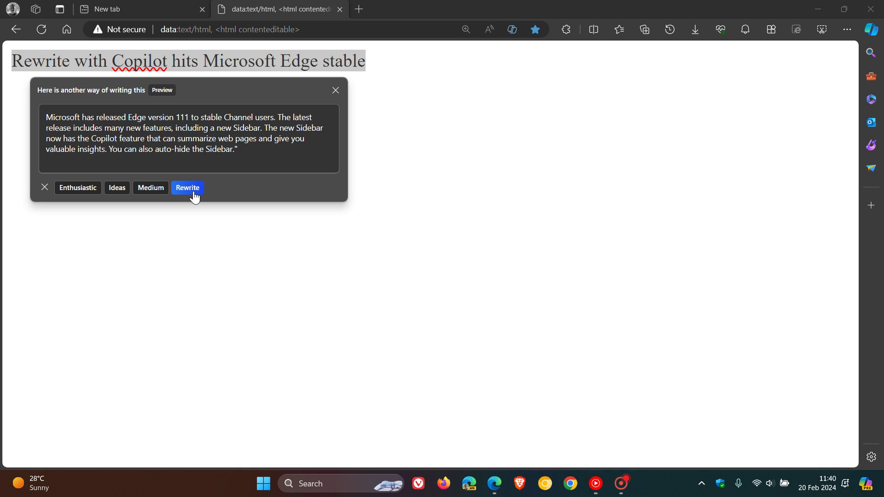
# Generate a fresh Copilot rewrite using the Enthusiastic, Ideas, Medium settings.
pyautogui.click(187, 187)
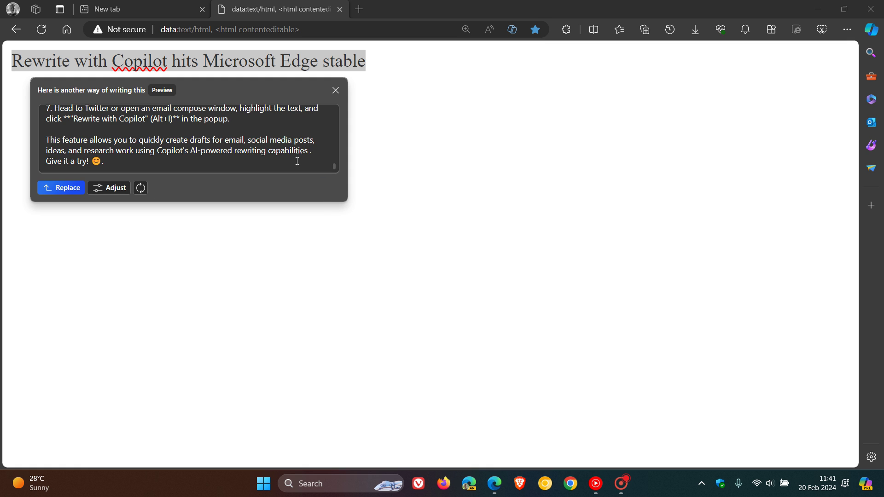
pyautogui.scroll(3, 293, 144)
pyautogui.scroll(3, 293, 144)
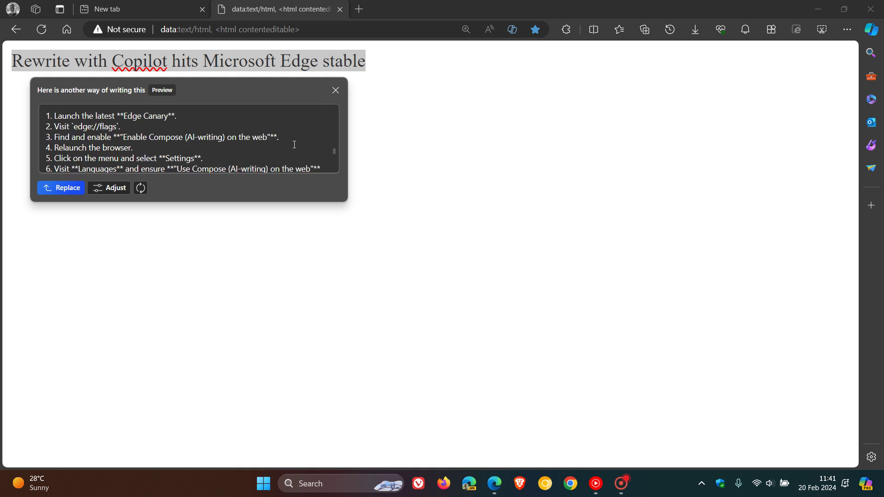
pyautogui.scroll(2, 299, 145)
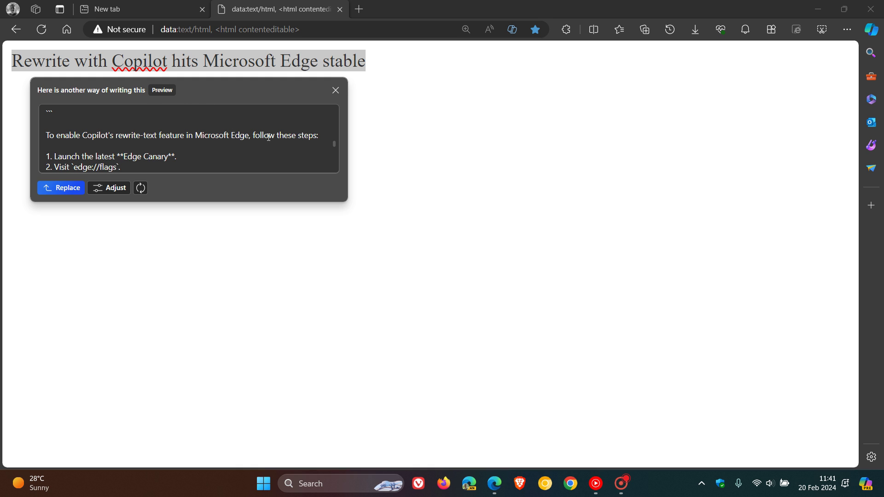
pyautogui.scroll(-2, 268, 137)
pyautogui.scroll(-2, 277, 126)
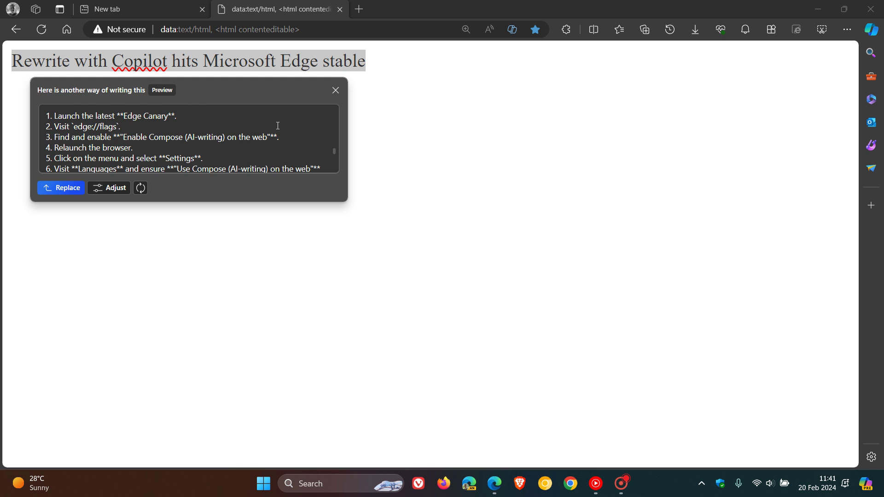
# Replace the title with the numbered-steps rewrite, then request a rewrite of 'birthday card, a summary of the latest'.
pyautogui.click(61, 188)
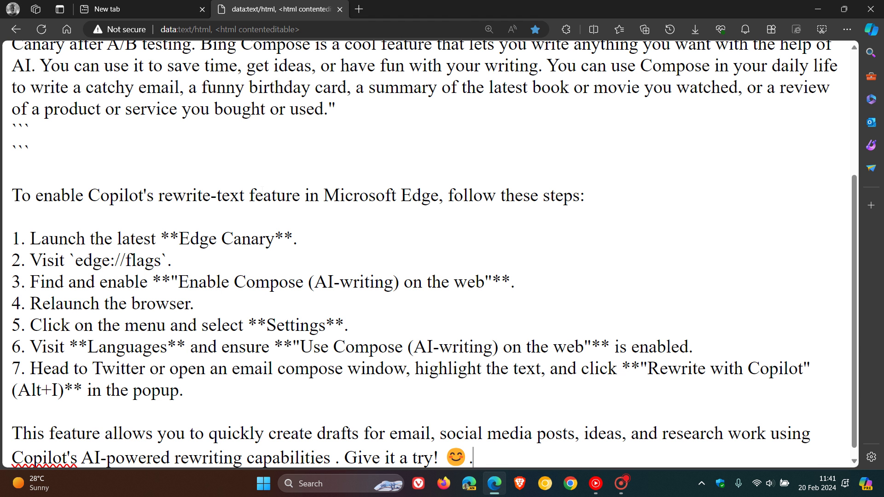
pyautogui.scroll(3, 443, 249)
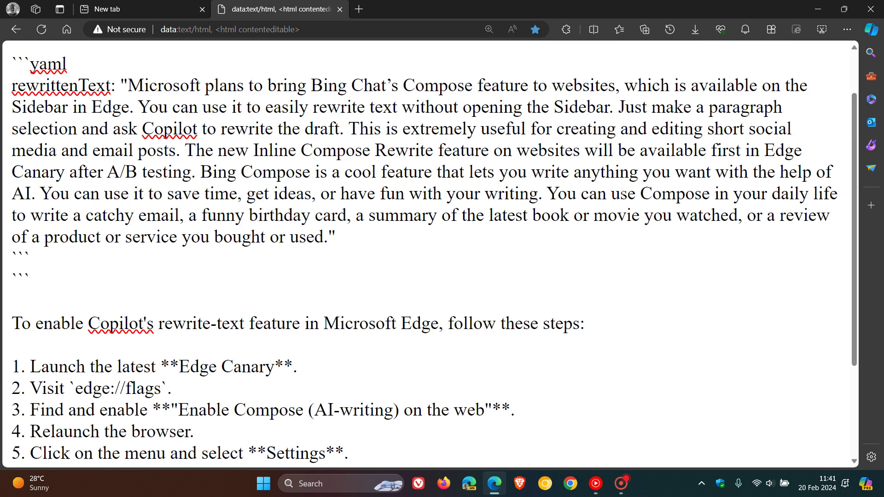
pyautogui.scroll(3, 442, 248)
pyautogui.scroll(-3, 442, 249)
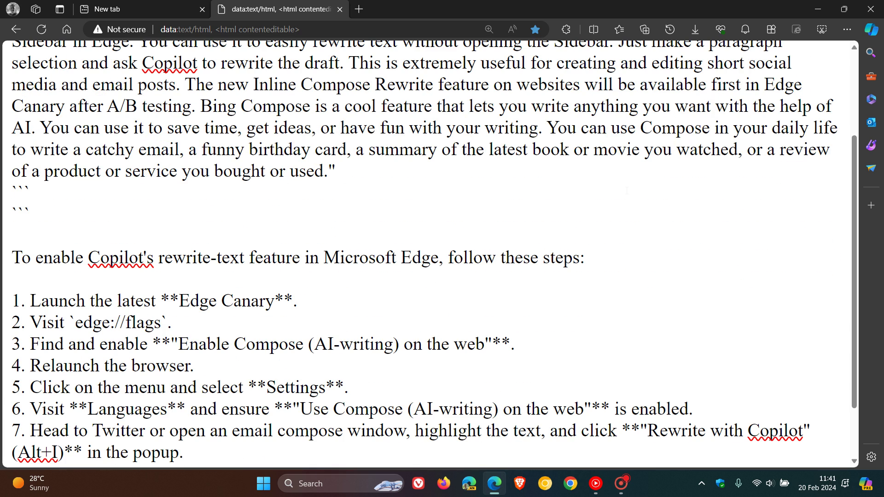
pyautogui.scroll(-3, 441, 249)
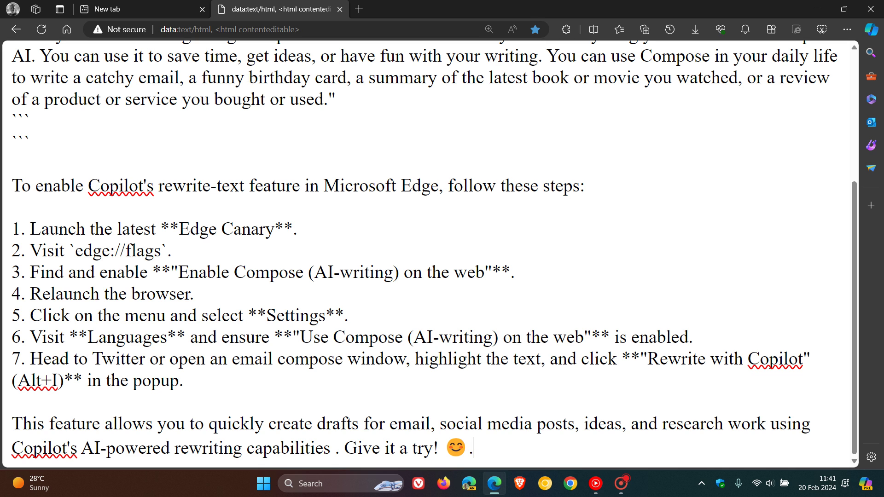
pyautogui.moveTo(249, 78); pyautogui.dragTo(532, 77)
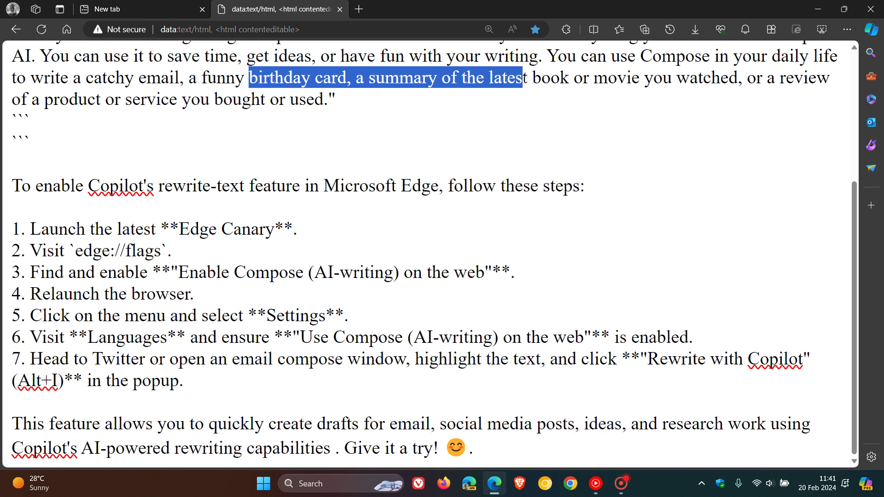
pyautogui.click(584, 84)
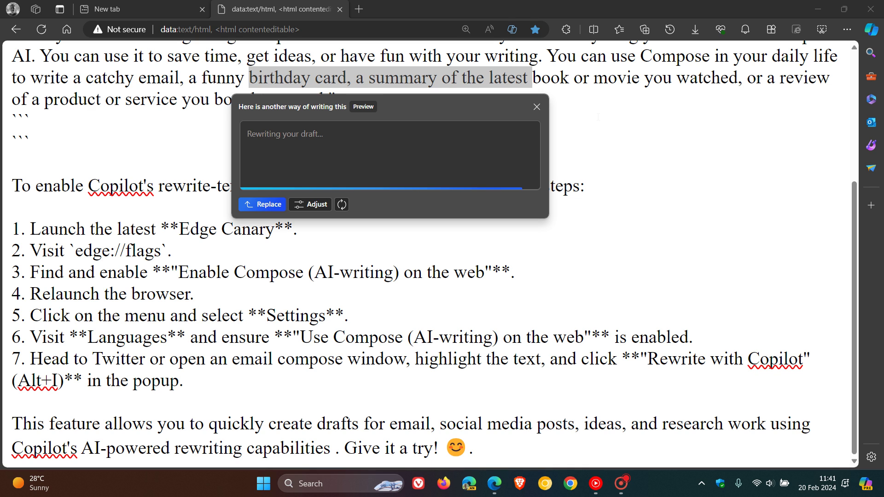
# Go back to the 'New tab' tab showing Microsoft Start.
pyautogui.click(116, 13)
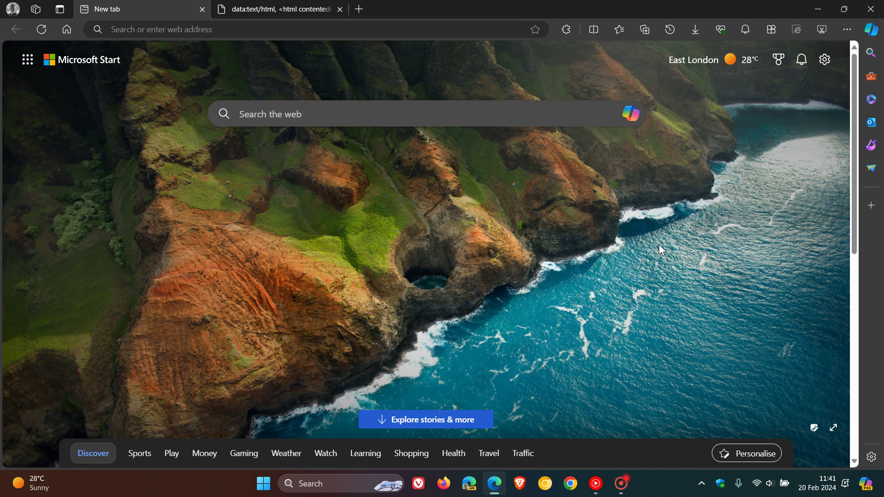